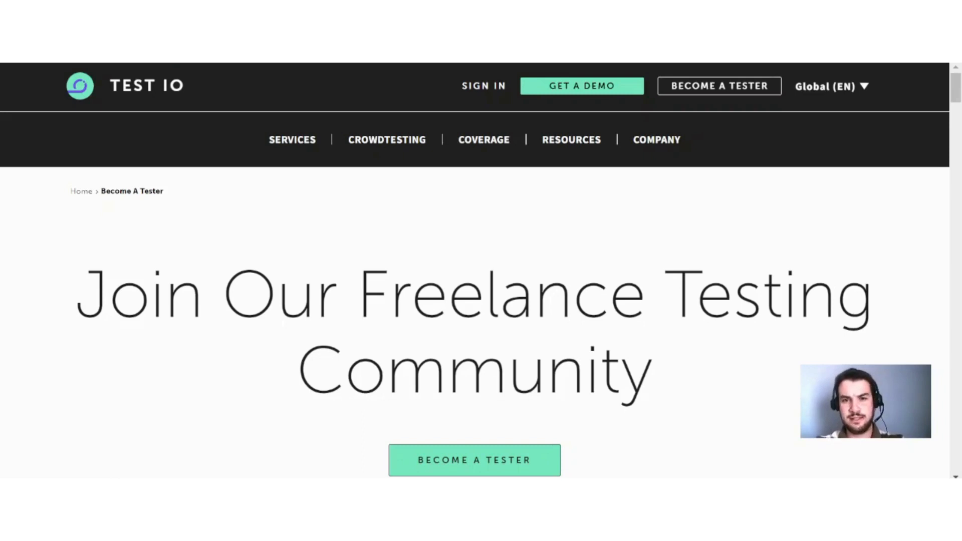
pyautogui.scroll(-2, 449, 290)
pyautogui.scroll(-3, 449, 290)
pyautogui.scroll(-2, 449, 289)
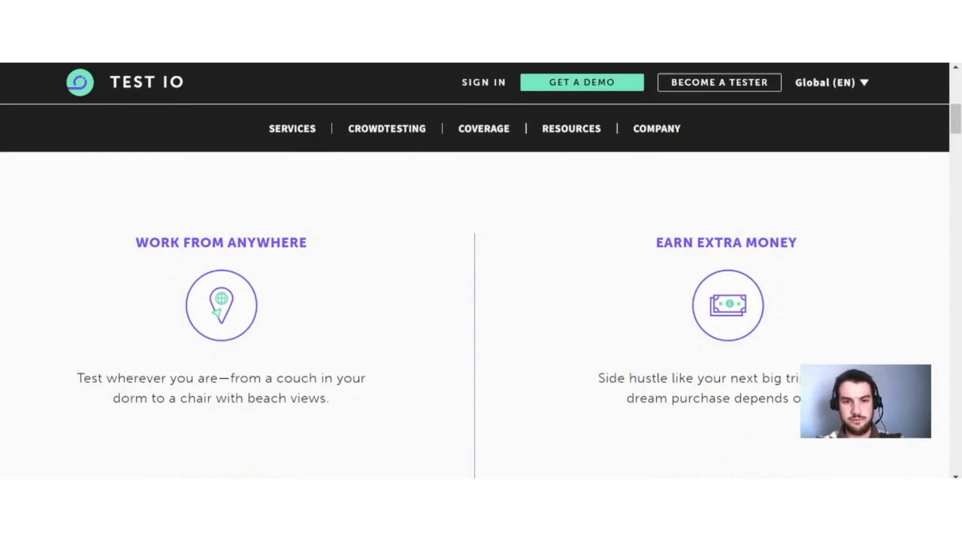
pyautogui.scroll(-2, 353, 291)
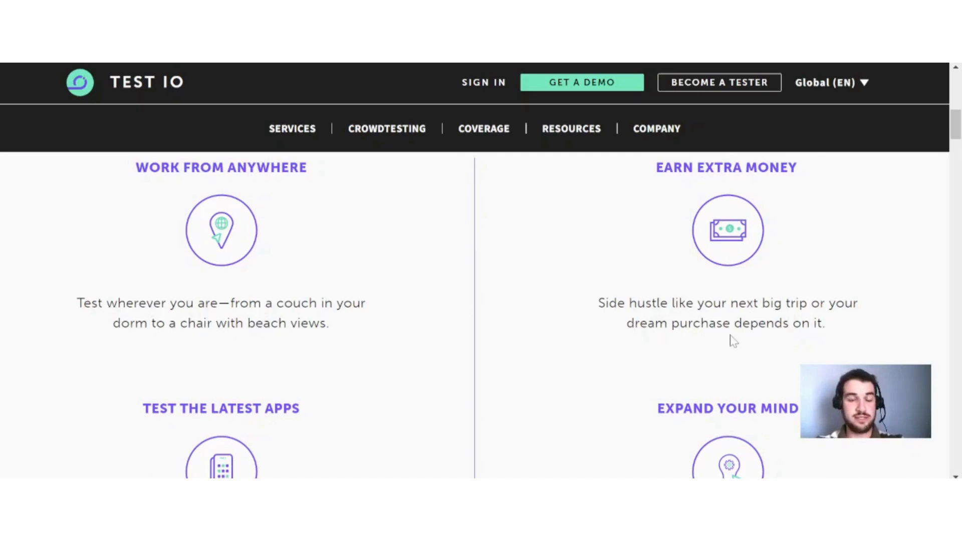
pyautogui.scroll(-3, 543, 308)
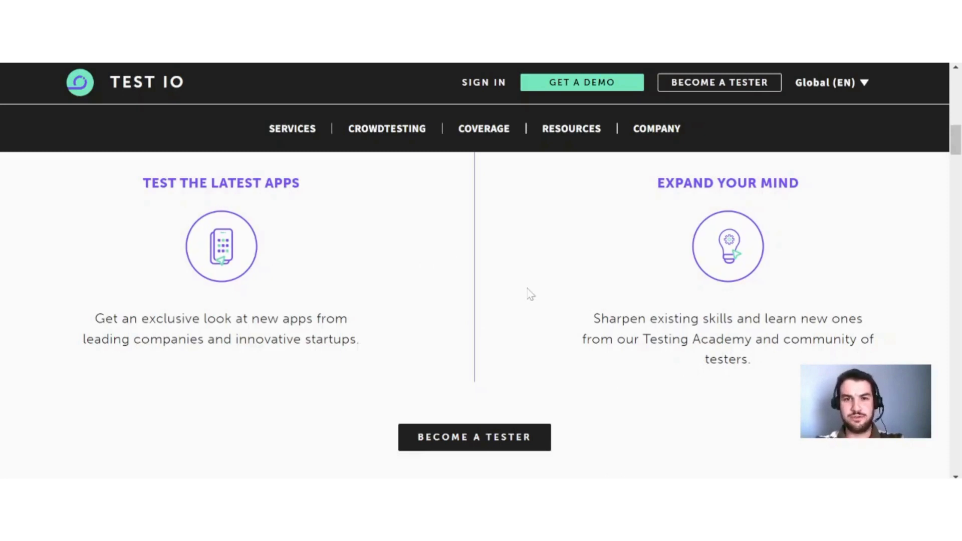
pyautogui.scroll(-5, 481, 297)
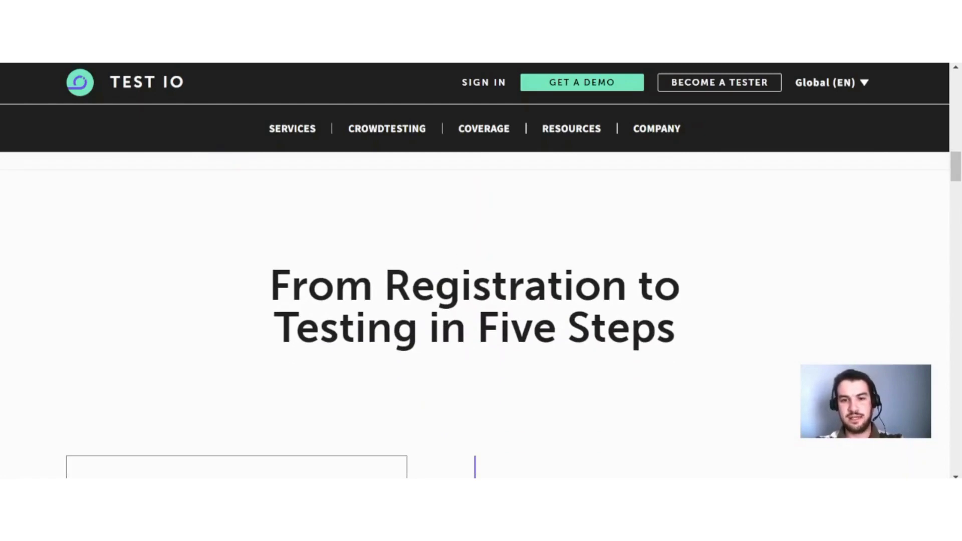
pyautogui.scroll(-5, 481, 301)
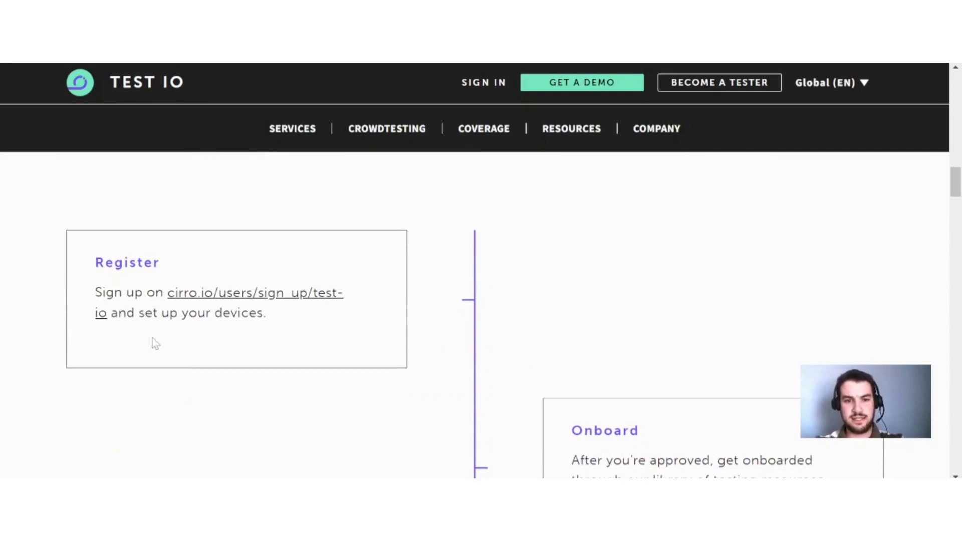
pyautogui.scroll(-1, 269, 342)
pyautogui.scroll(-3, 268, 342)
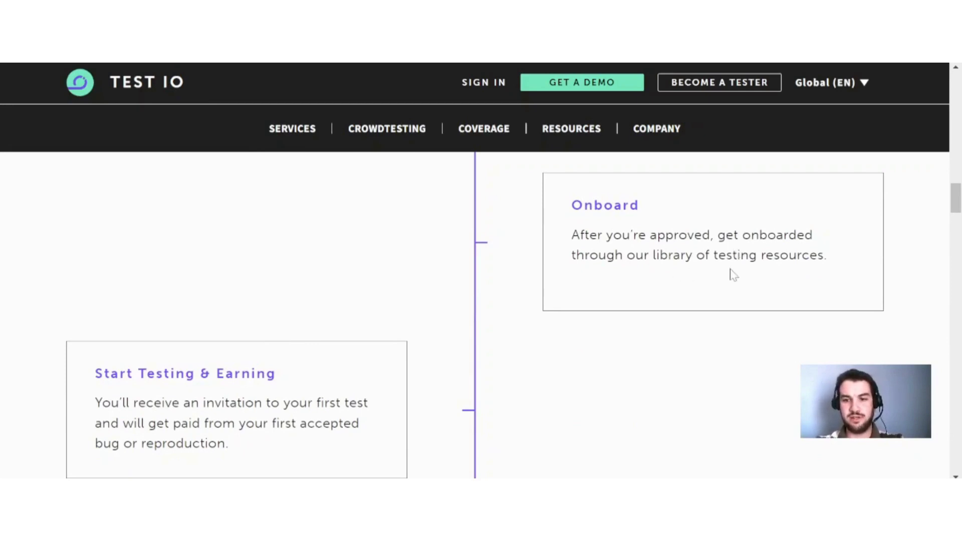
pyautogui.scroll(-2, 360, 239)
pyautogui.scroll(-1, 359, 239)
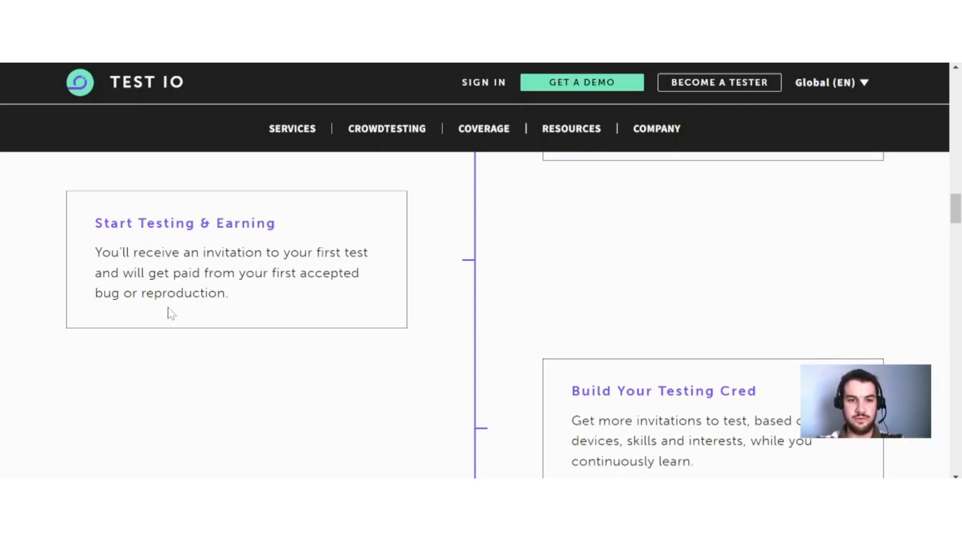
pyautogui.scroll(-2, 410, 320)
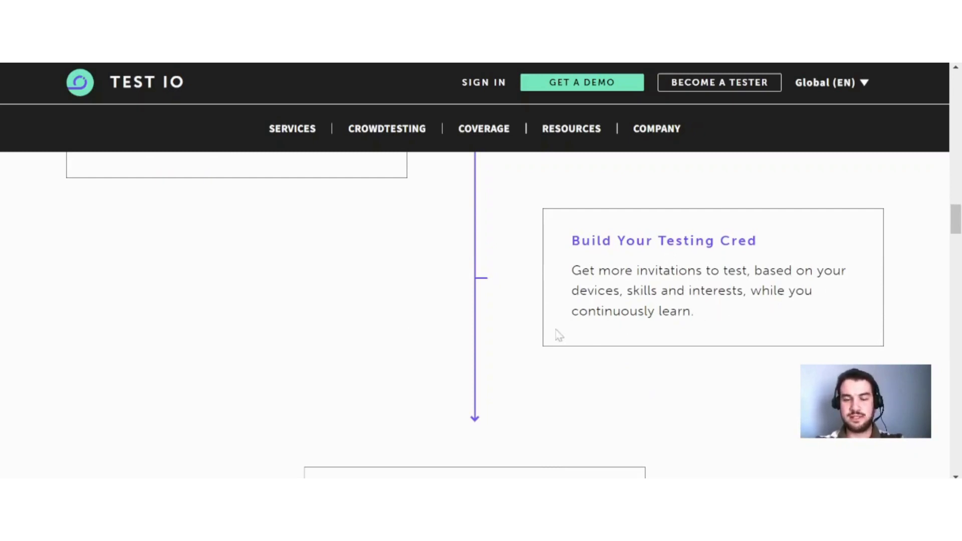
pyautogui.scroll(-2, 387, 307)
pyautogui.scroll(-1, 388, 307)
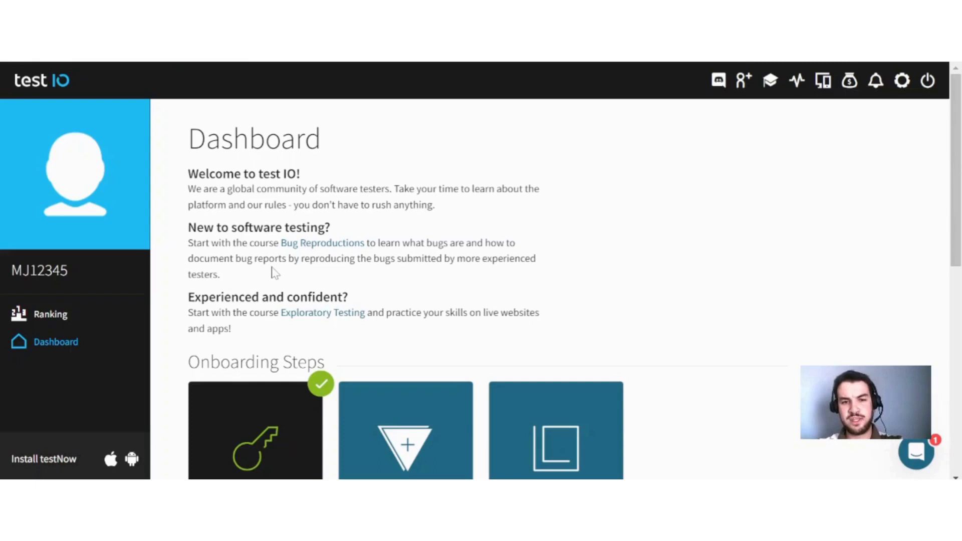
pyautogui.scroll(-2, 266, 274)
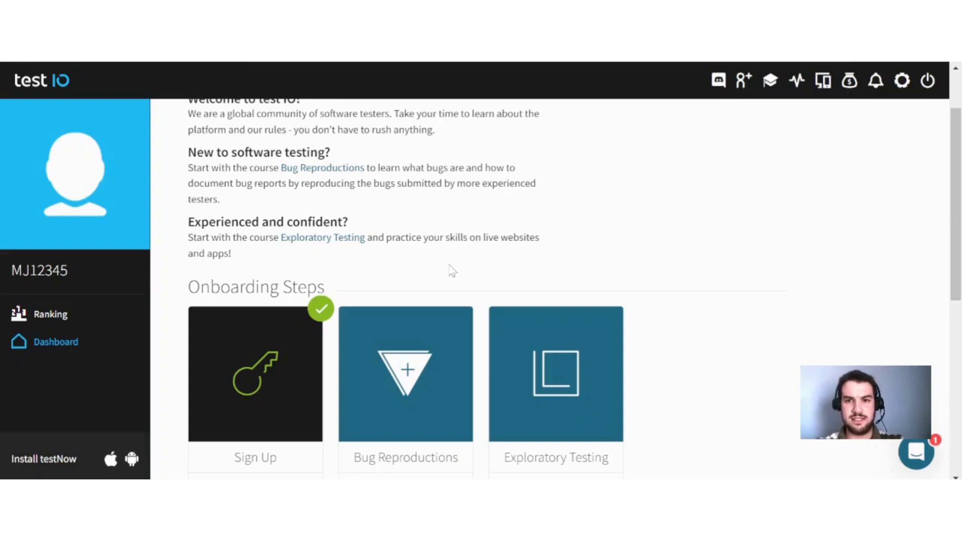
# - Go to the 'Invite testers & earn rewards!' referral page from the top-bar invite icon
pyautogui.click(741, 81)
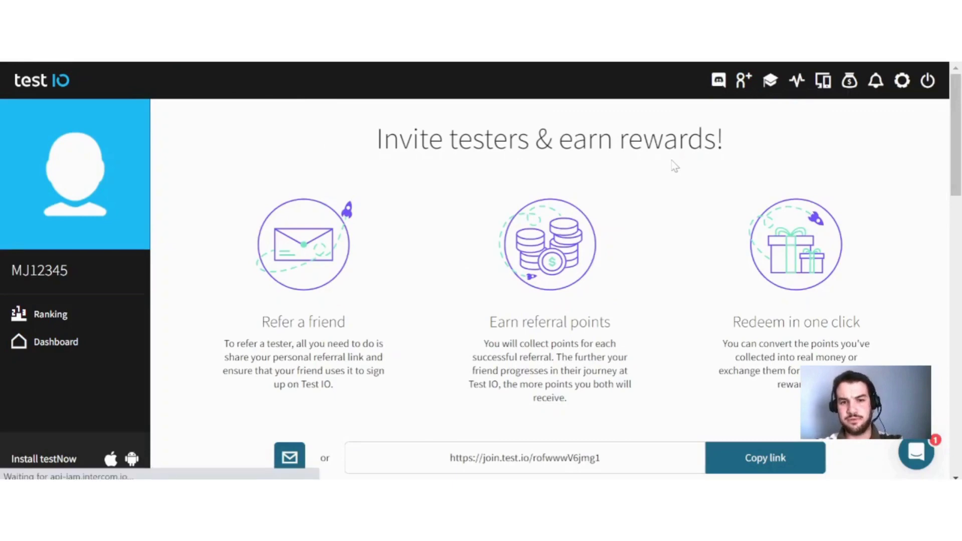
pyautogui.scroll(-1, 675, 168)
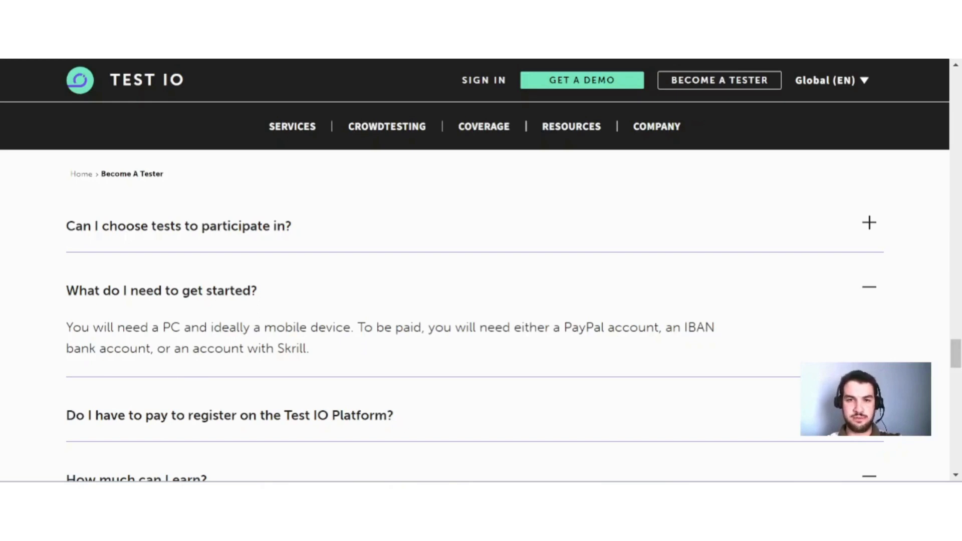
pyautogui.scroll(-3, 481, 339)
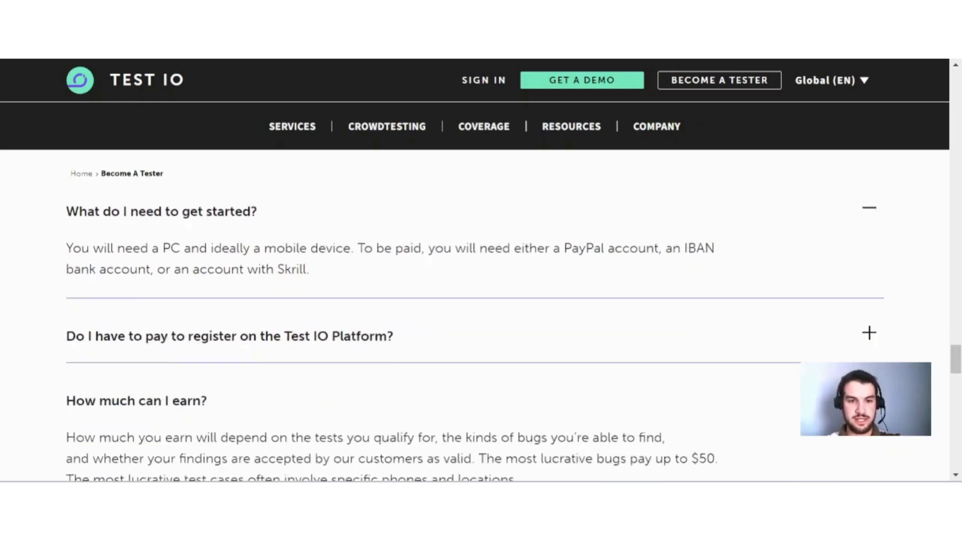
pyautogui.scroll(-2, 481, 338)
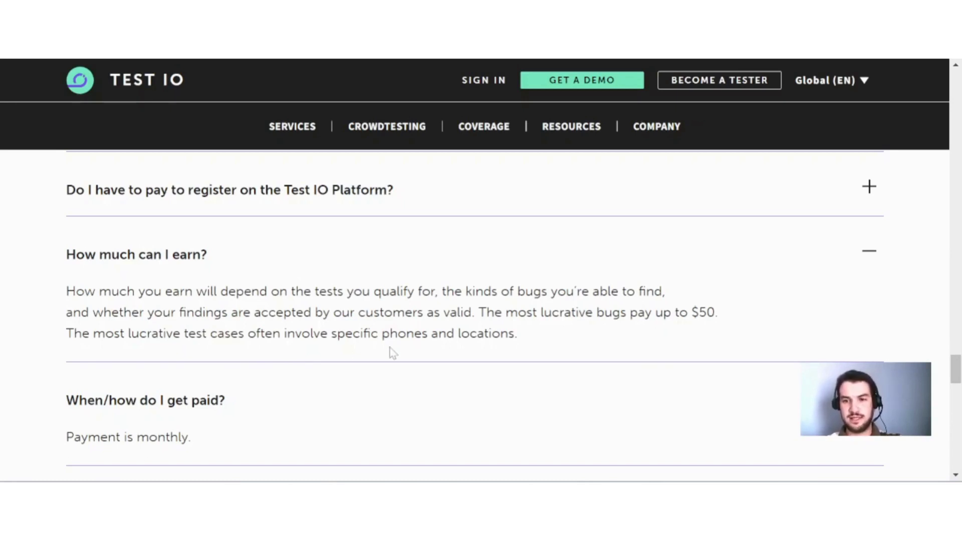
pyautogui.scroll(-1, 390, 348)
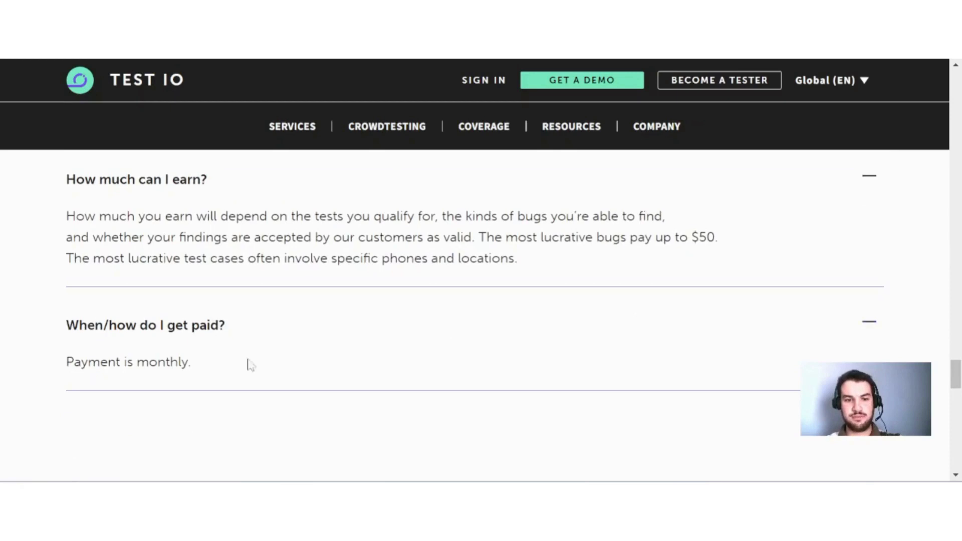